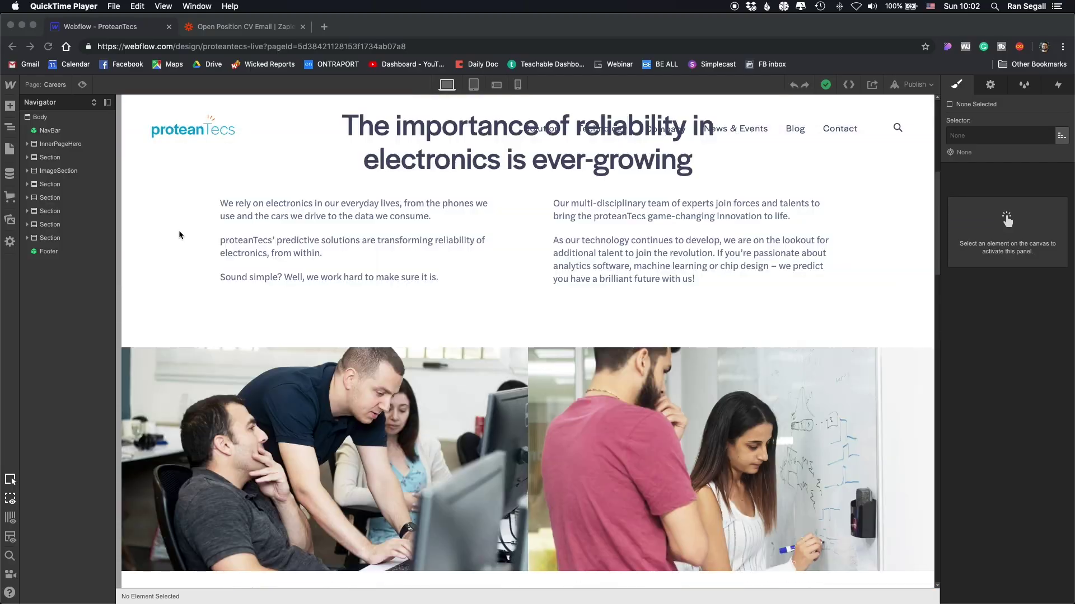
Scroll the Careers page down to Open Positions, show the CMS collections, and enter Preview mode.
scroll(187, 203, "down", 2)
scroll(188, 203, "down", 8)
scroll(156, 158, "down", 8)
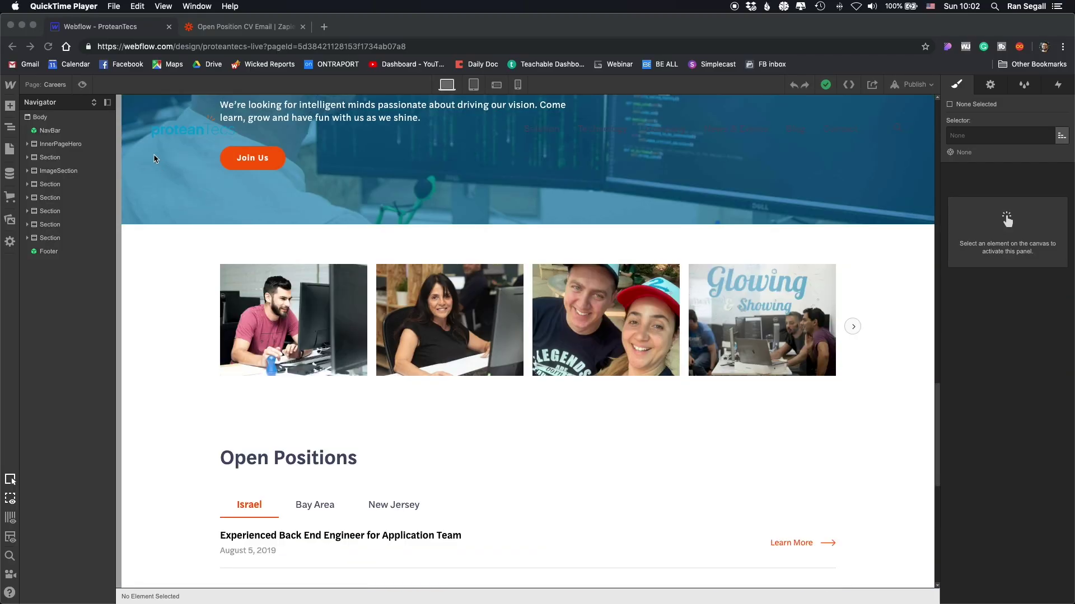
left_click(156, 158)
scroll(202, 419, "down", 1)
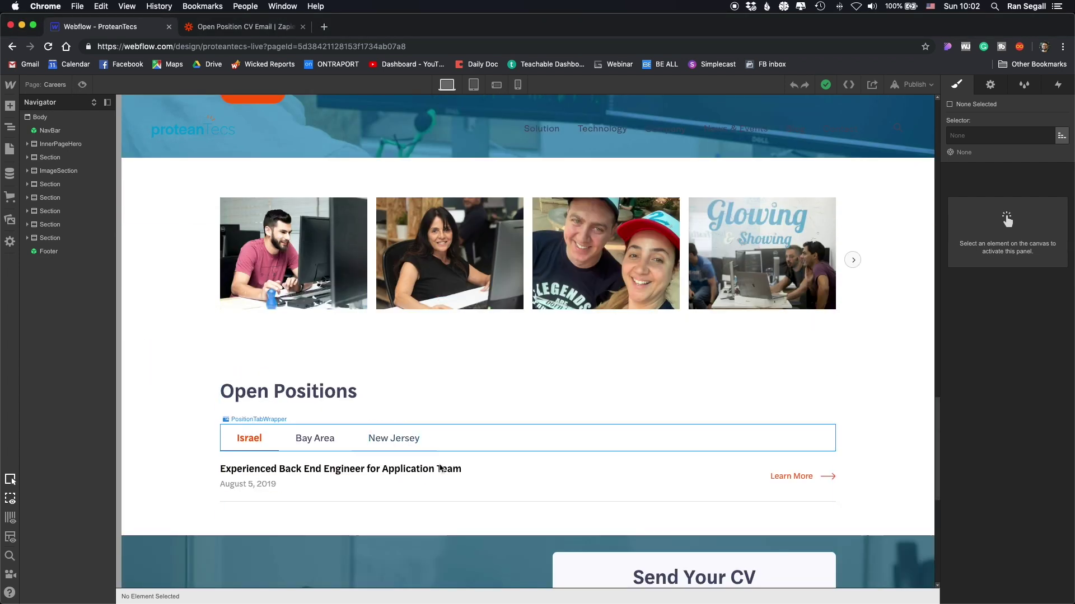
left_click(10, 178)
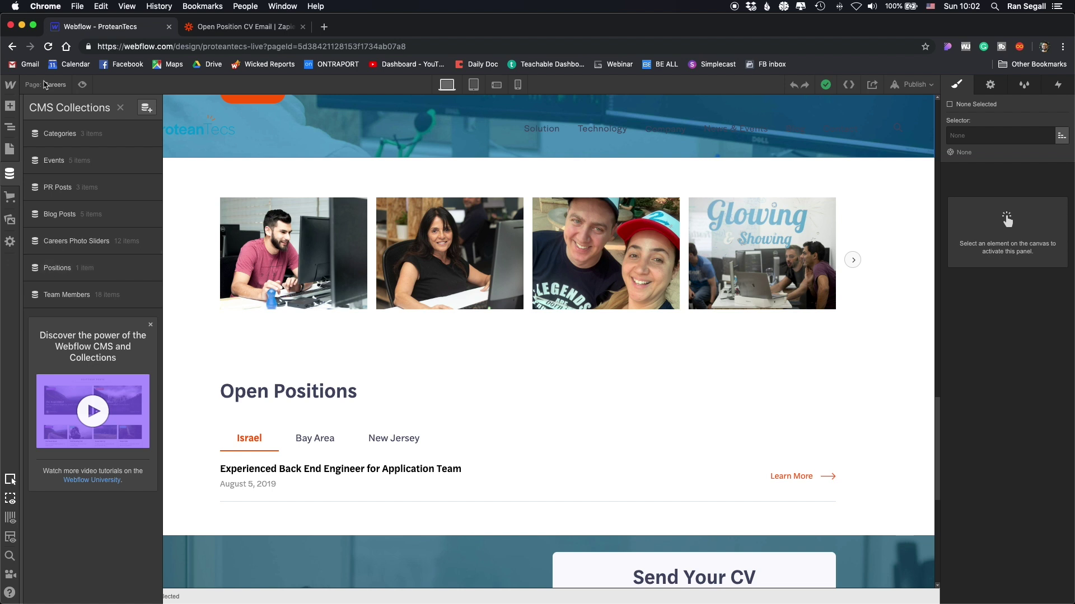
left_click(83, 85)
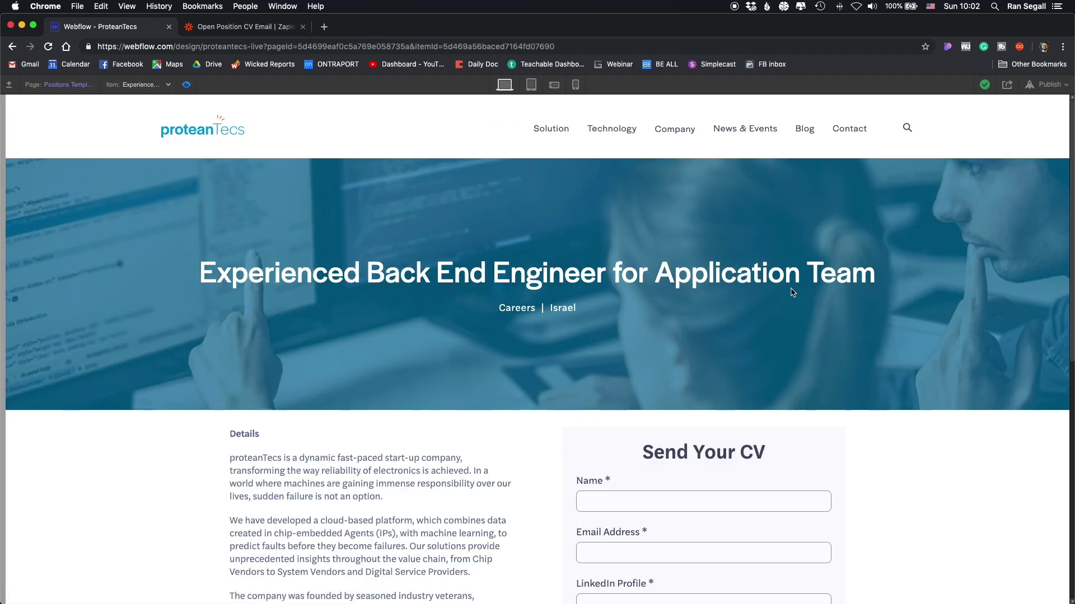
Review the Back End Engineer position page's Send Your CV form, then exit Preview to edit the template.
scroll(653, 350, "down", 6)
scroll(468, 308, "up", 6)
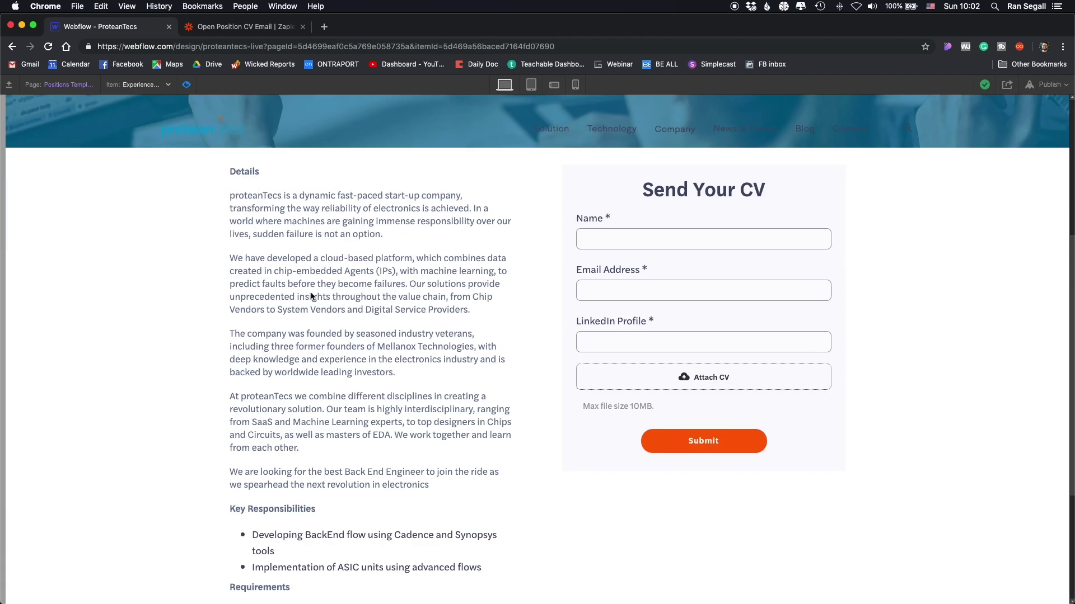
scroll(339, 290, "down", 5)
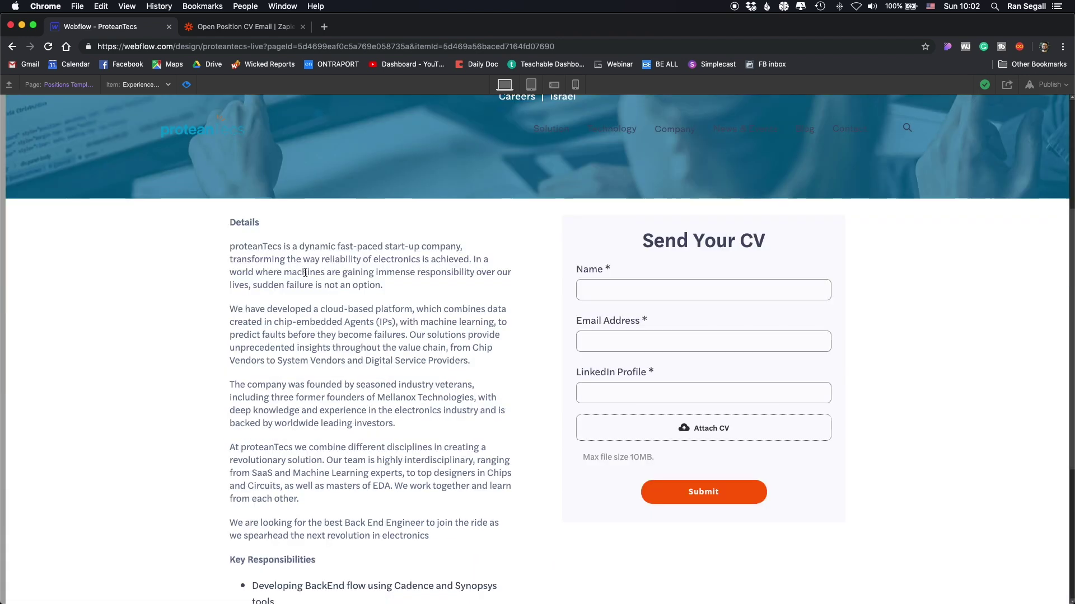
scroll(578, 269, "down", 2)
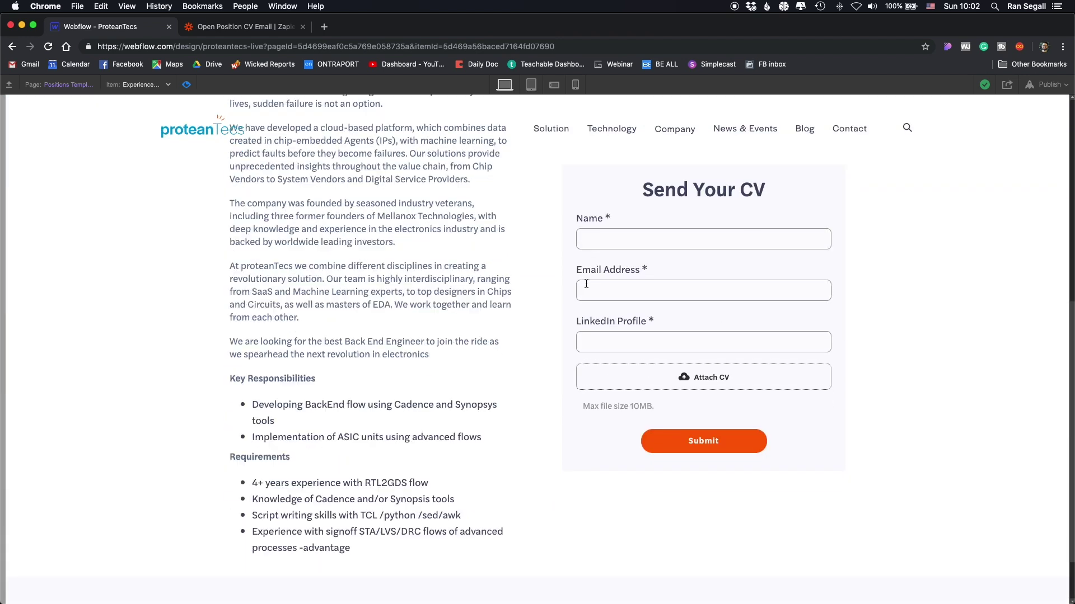
scroll(632, 256, "up", 8)
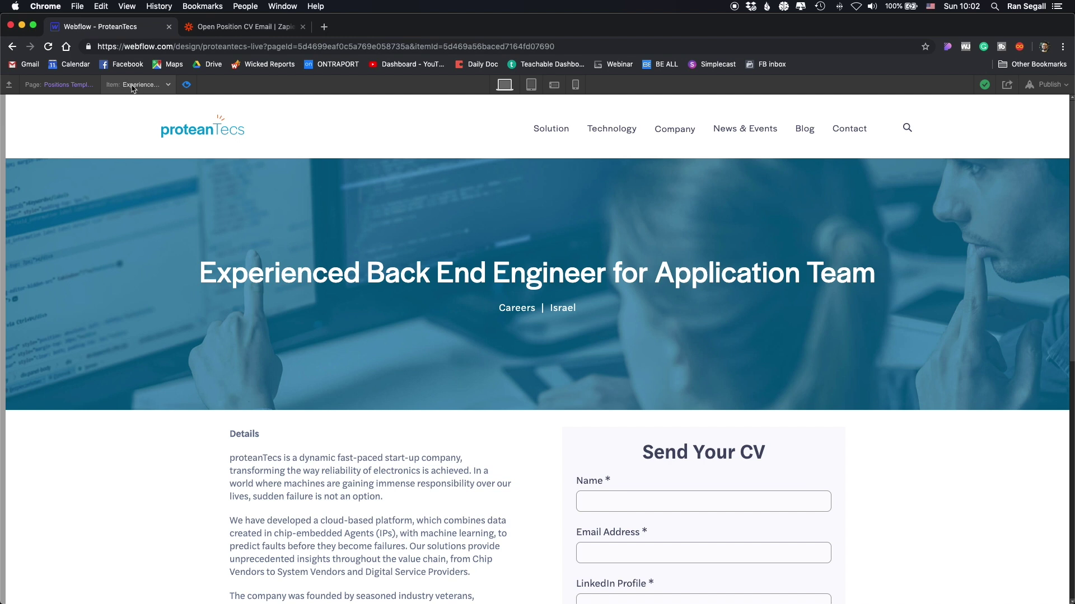
left_click(186, 86)
scroll(468, 307, "down", 3)
scroll(492, 297, "down", 3)
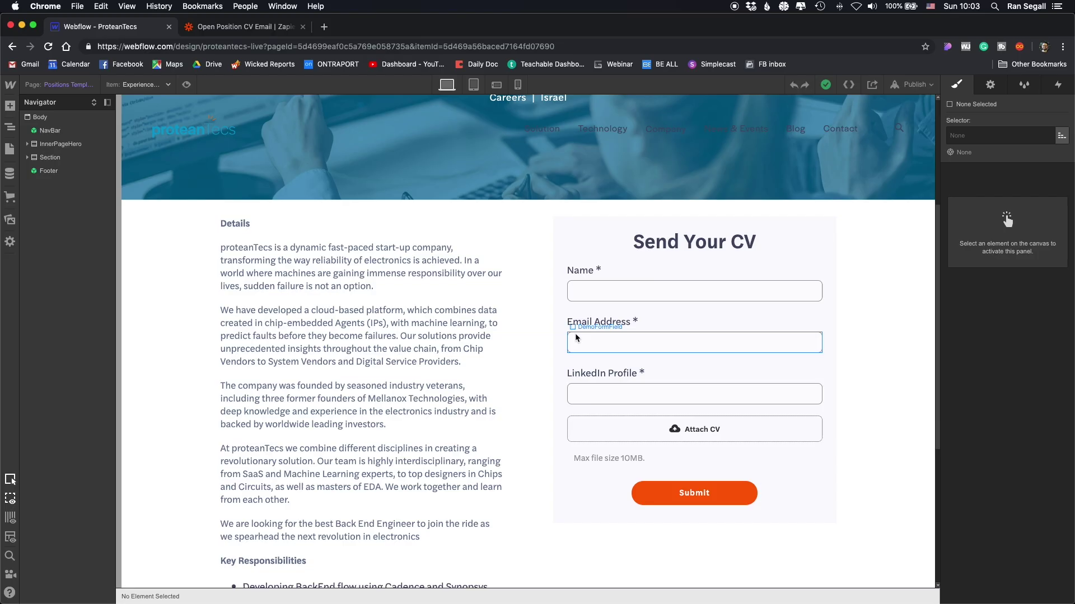
Check that the CareerFormBlock form is named Position CV, then select its HTML Embed element.
left_click(622, 296)
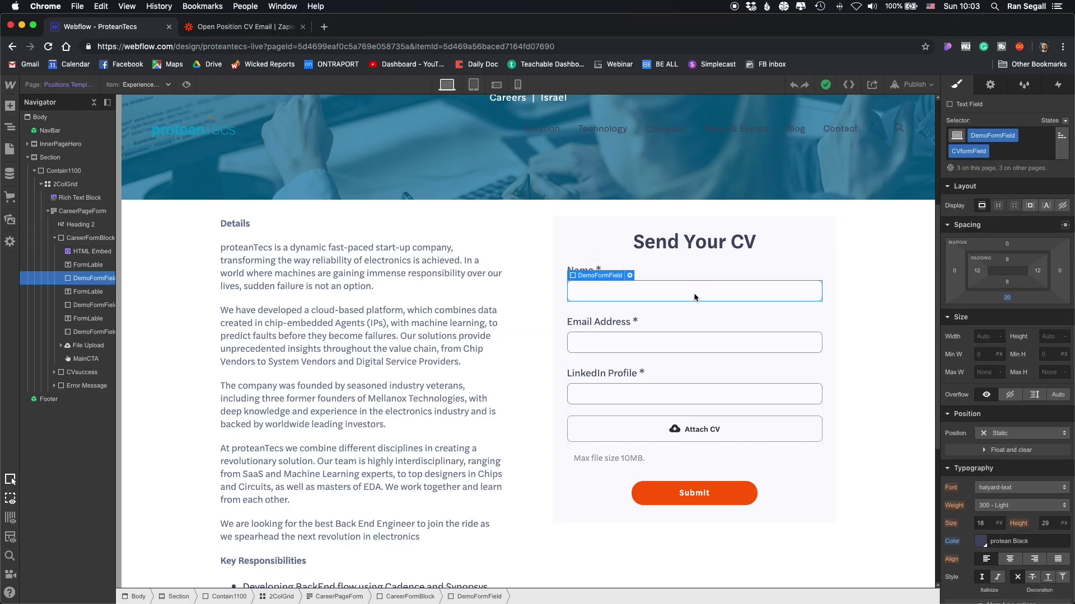
left_click(646, 314)
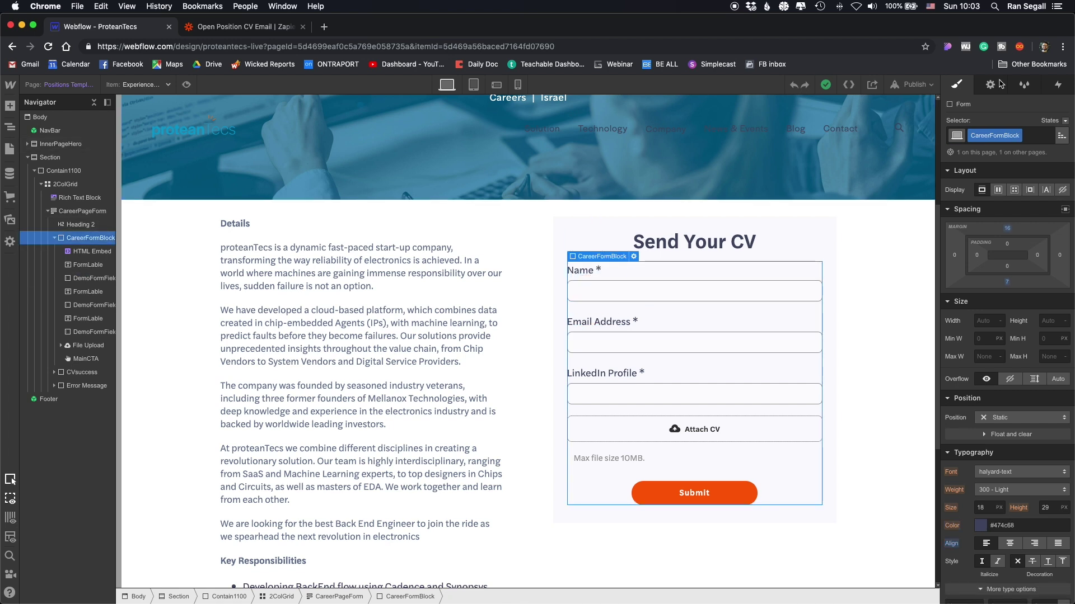
left_click(983, 85)
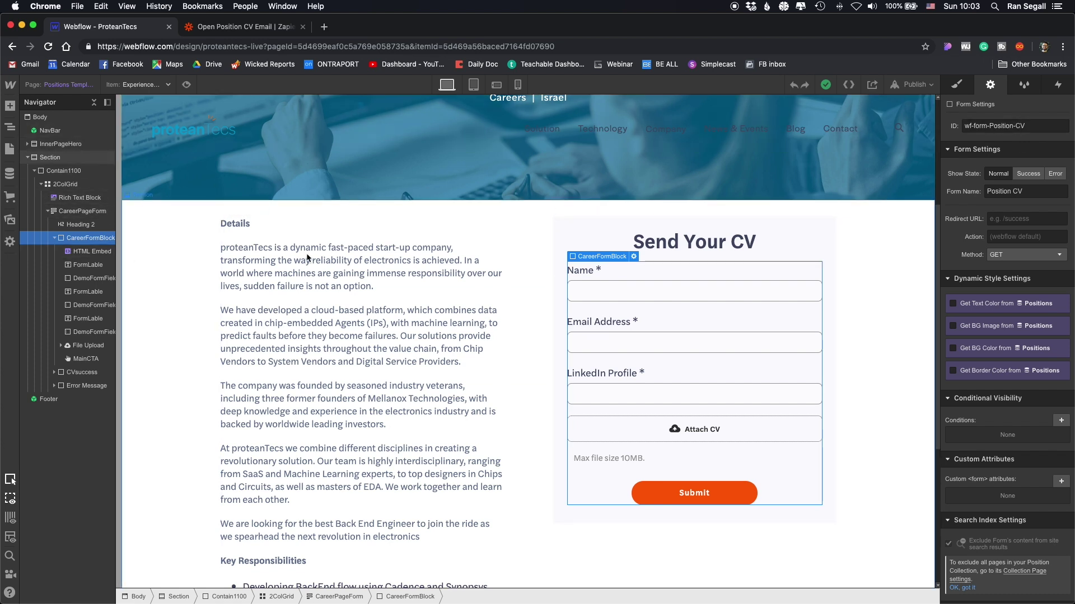
left_click(73, 255)
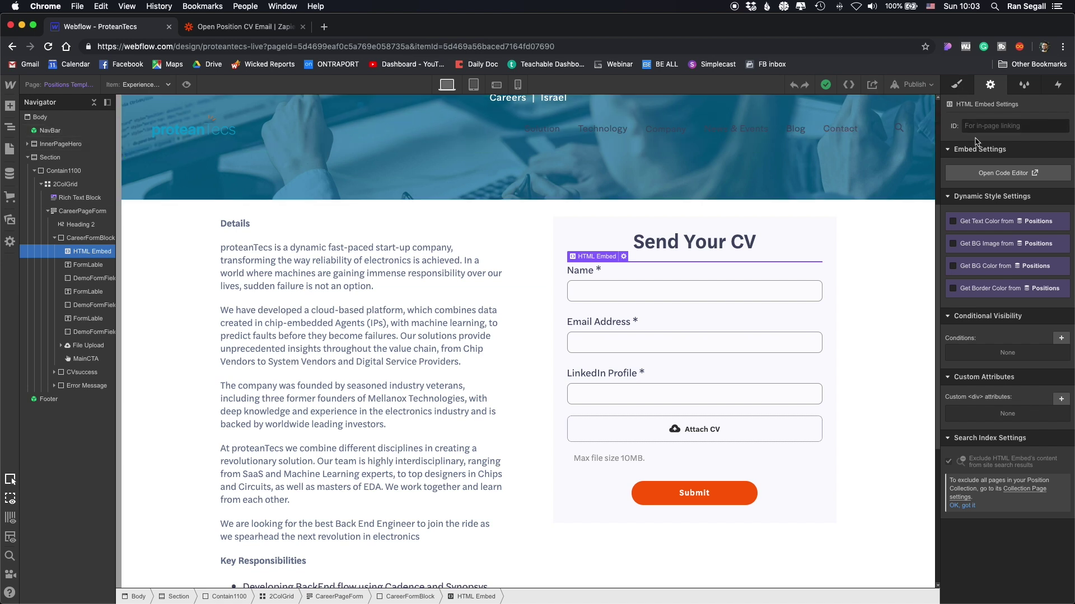
left_click(993, 175)
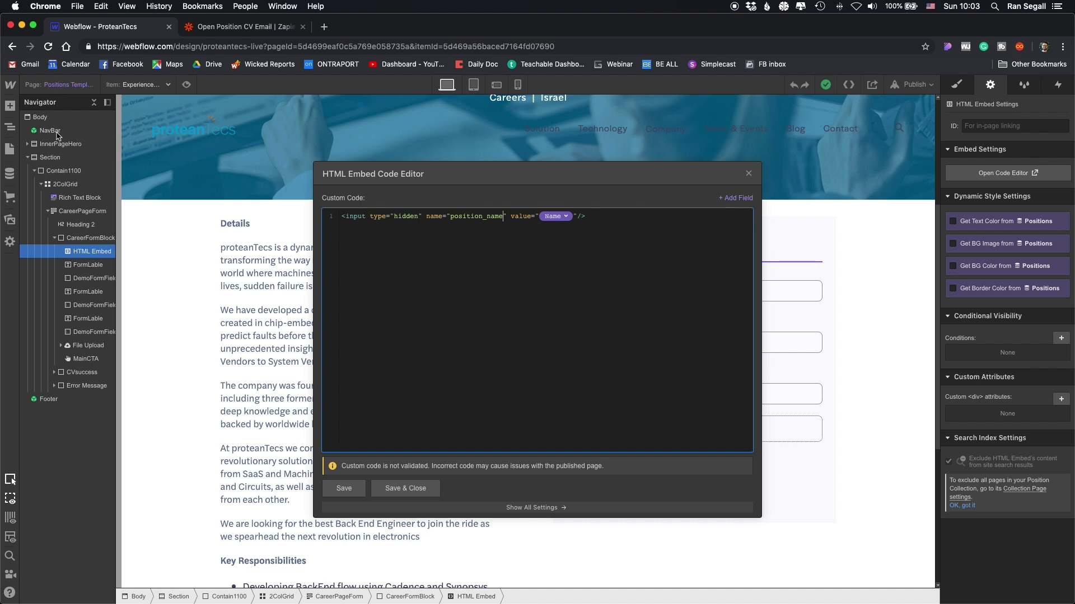
left_click(731, 199)
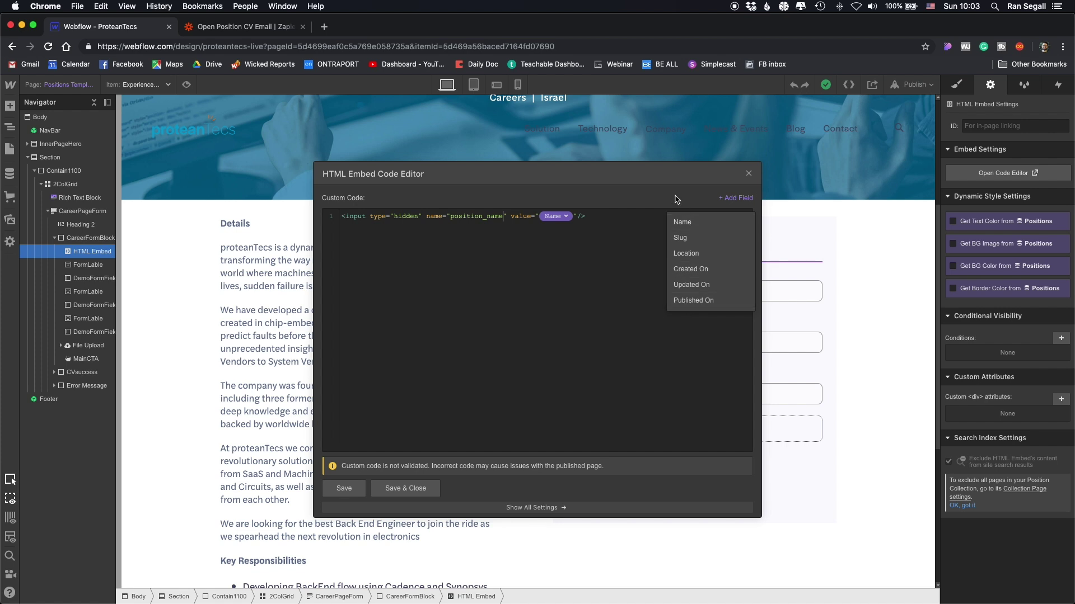
left_click(556, 224)
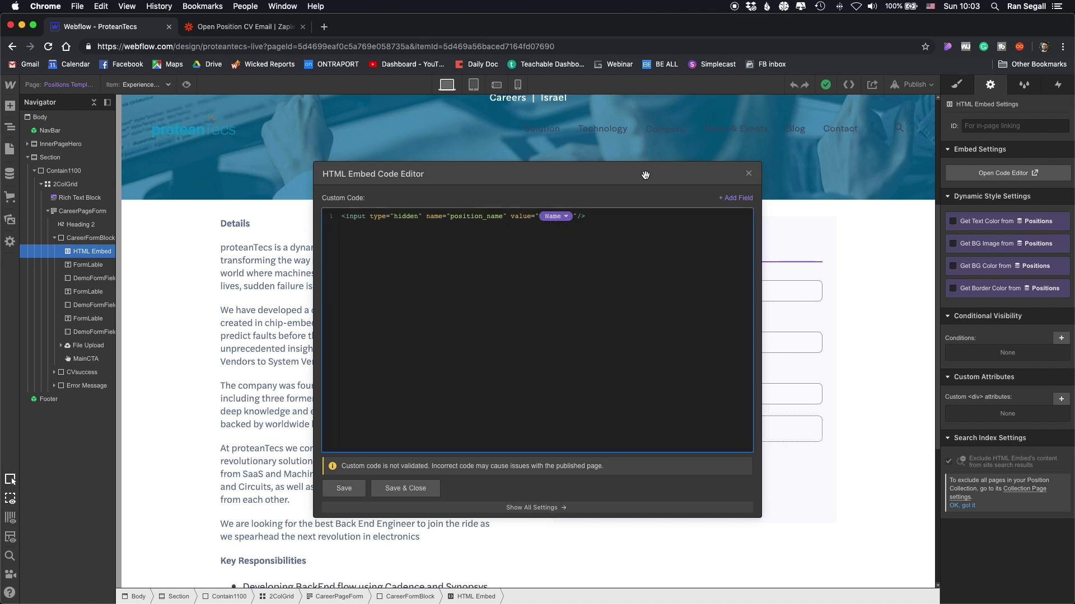
left_click(747, 175)
mouse_move(15, 96)
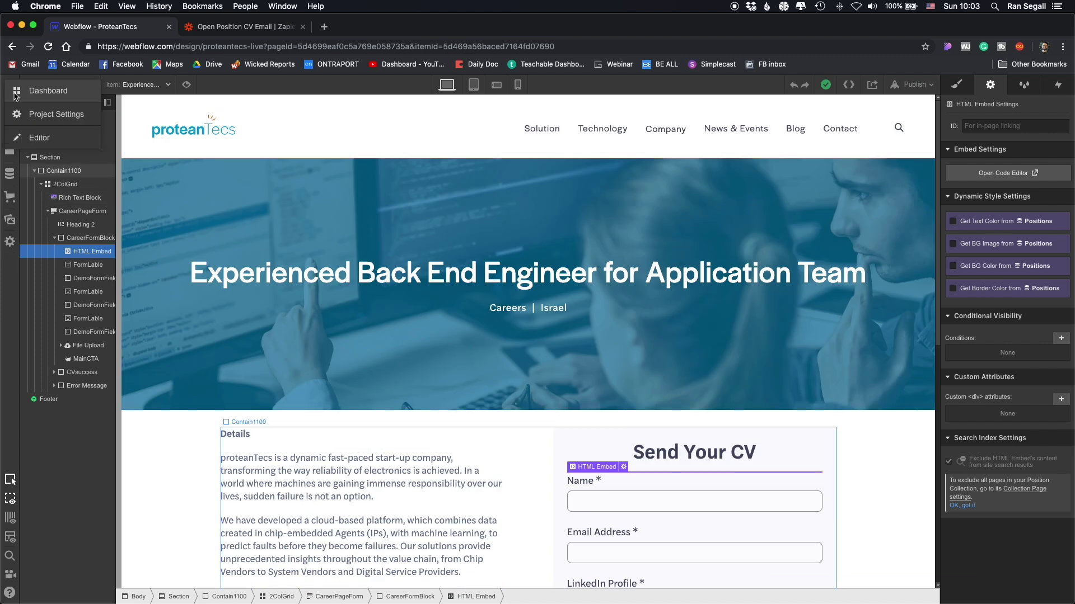
left_click(44, 114)
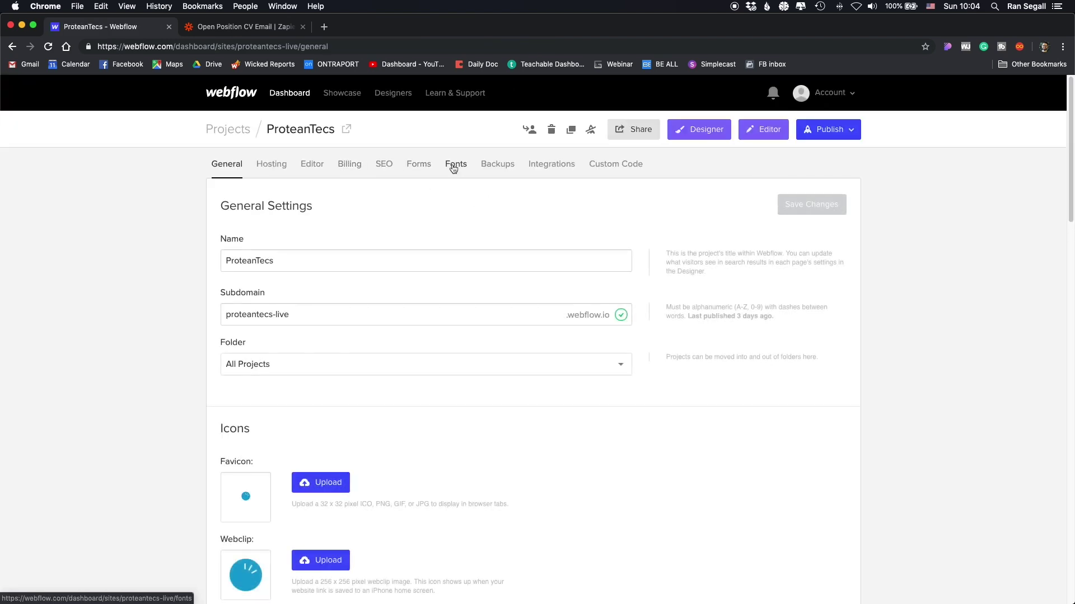
left_click(413, 166)
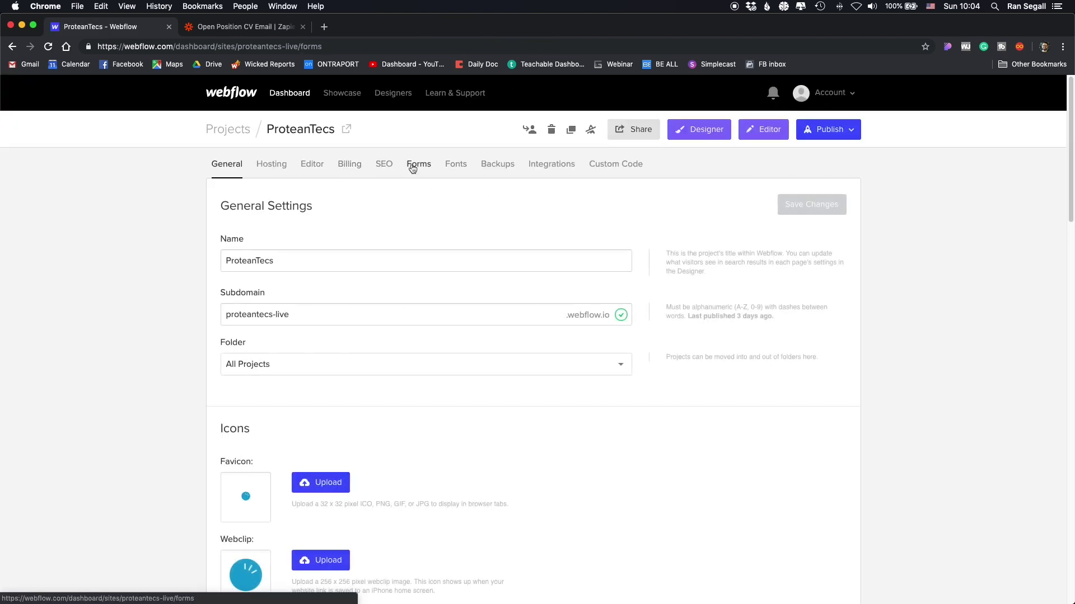
scroll(269, 263, "down", 15)
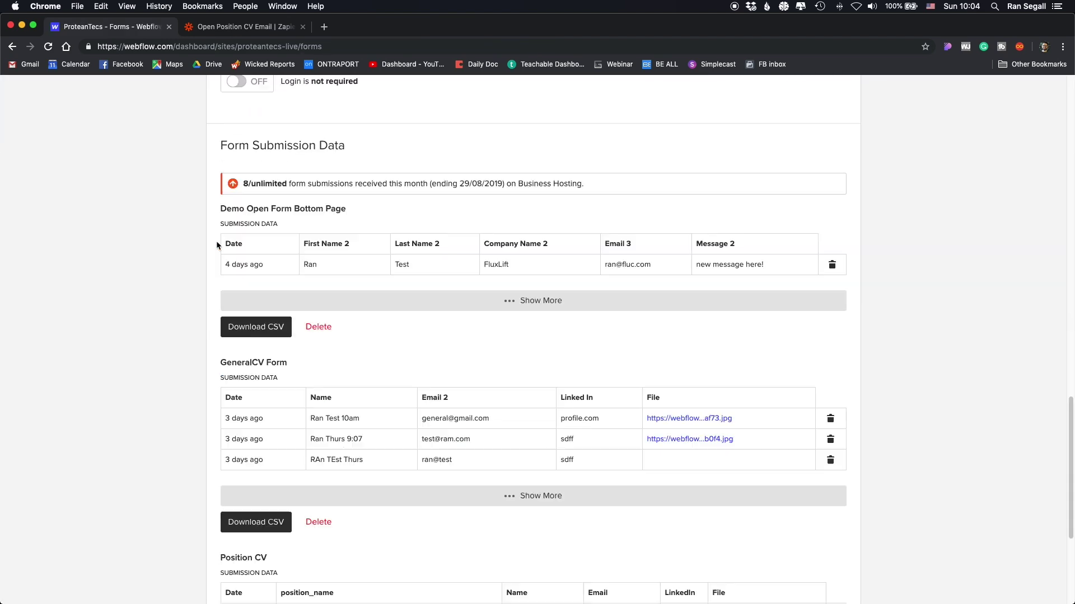
scroll(217, 244, "down", 5)
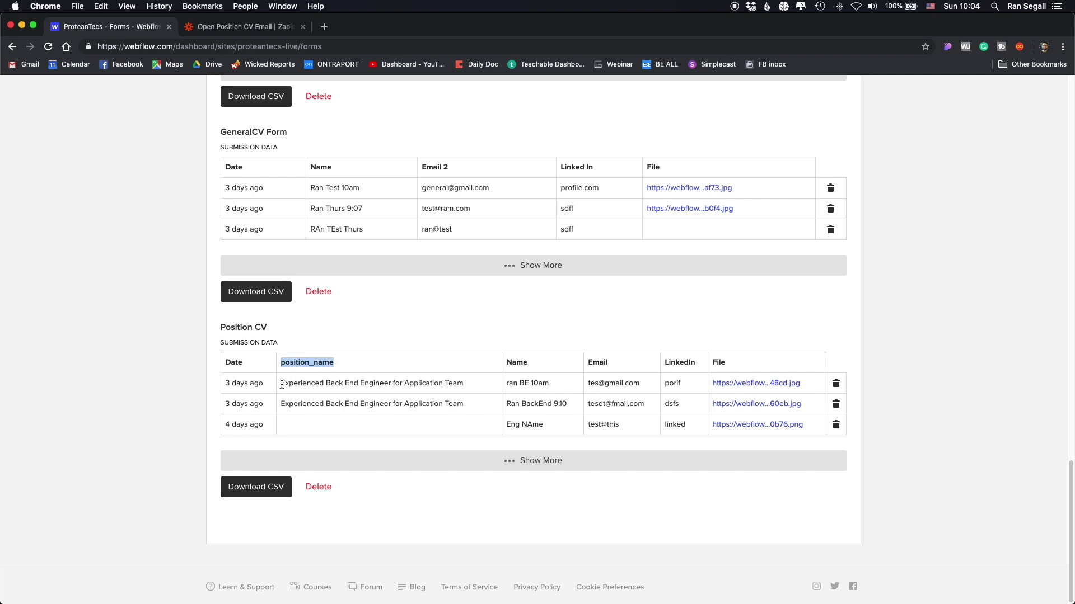
left_click_drag(676, 383, 519, 381)
triple_click(467, 381)
left_click(298, 385)
scroll(333, 344, "up", 10)
scroll(314, 291, "down", 10)
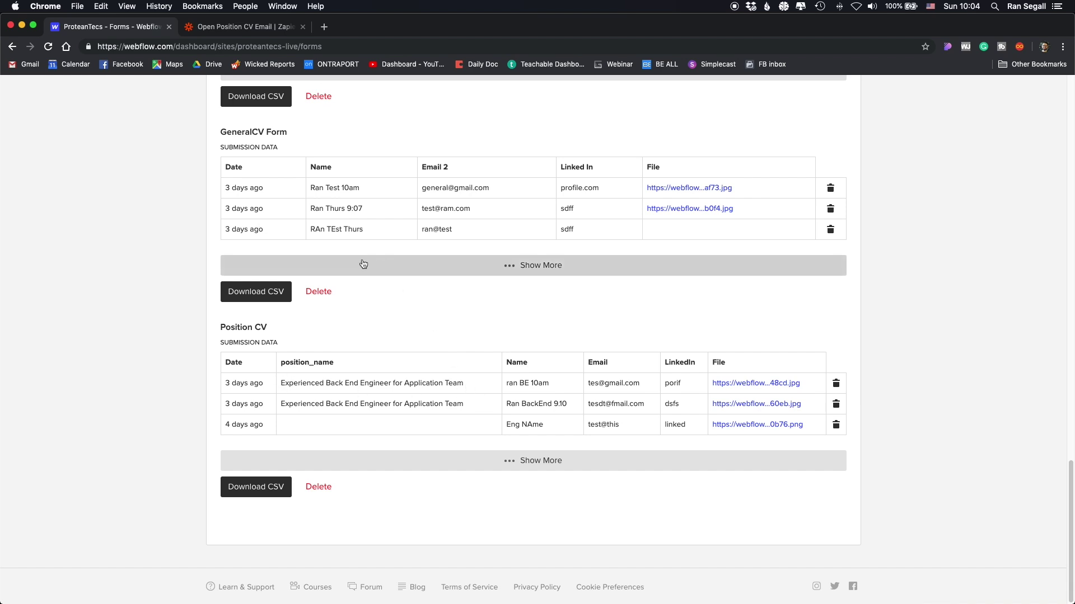
scroll(237, 234, "up", 9)
scroll(207, 219, "up", 4)
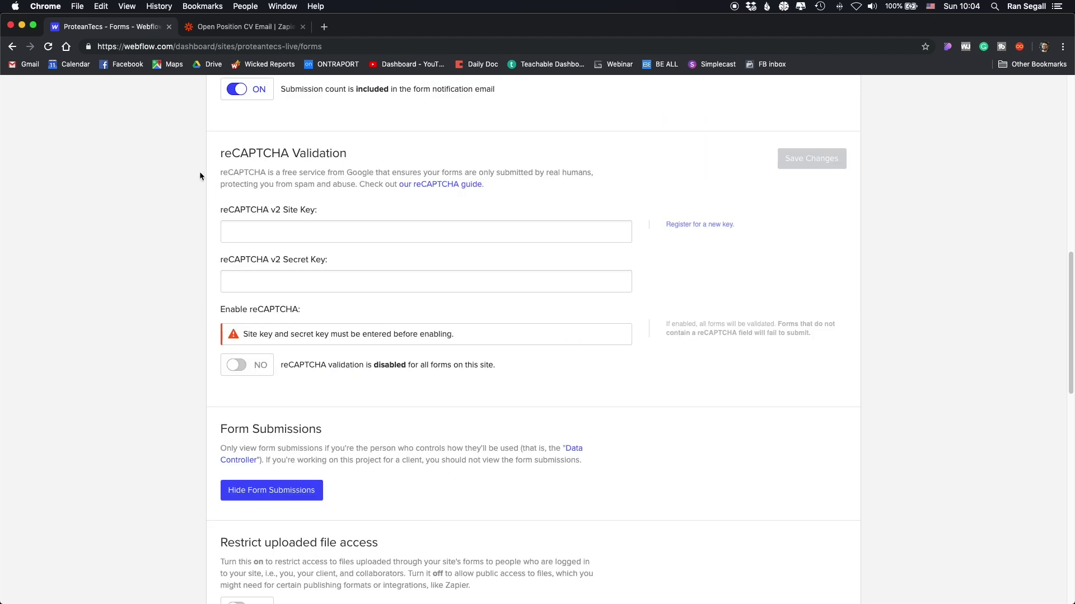
scroll(192, 211, "up", 10)
scroll(202, 213, "down", 20)
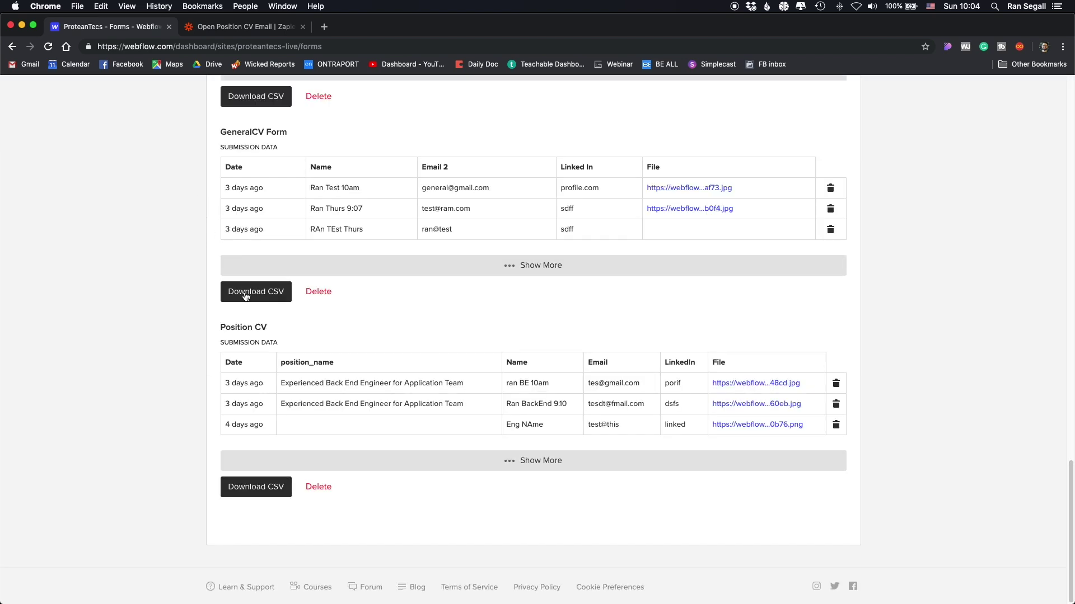
scroll(218, 263, "up", 6)
scroll(210, 253, "up", 20)
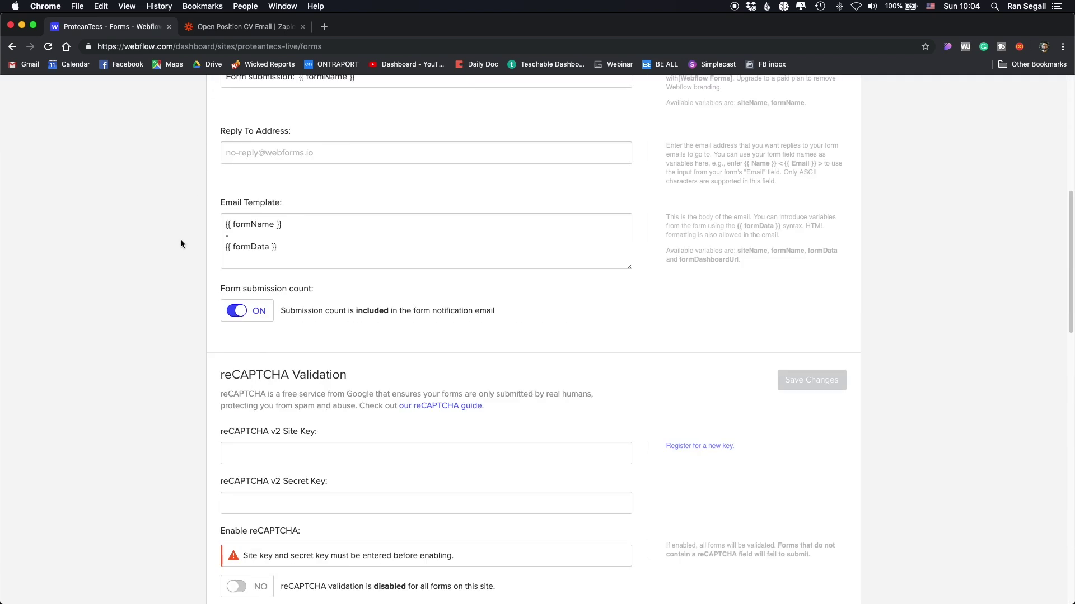
scroll(167, 237, "down", 15)
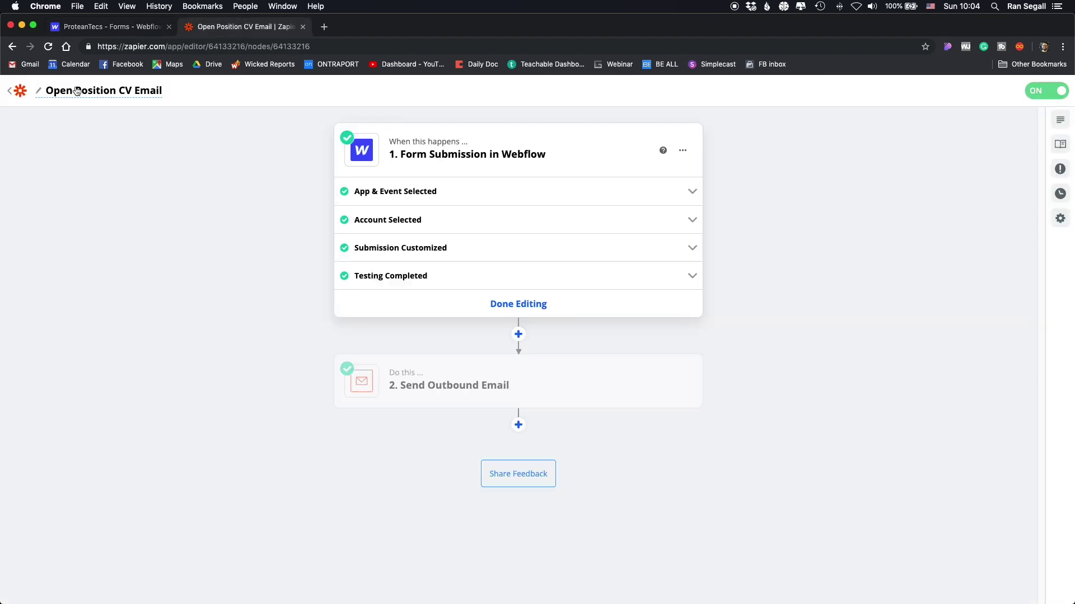
Open the Open Position CV Email zap's Webflow form submission trigger for editing.
left_click(7, 91)
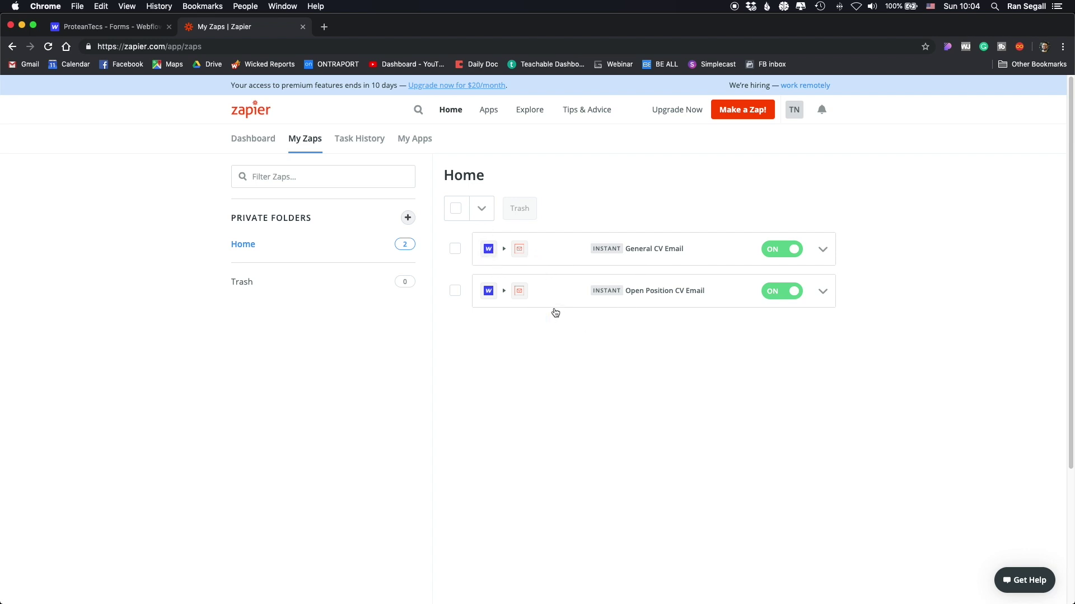
left_click(569, 297)
mouse_move(386, 148)
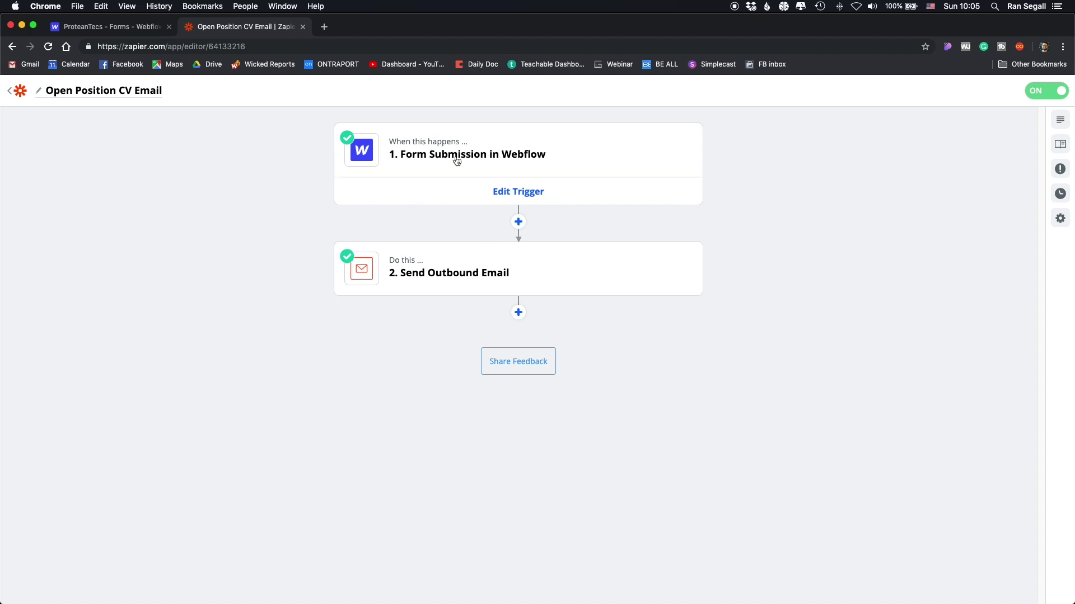
left_click(429, 159)
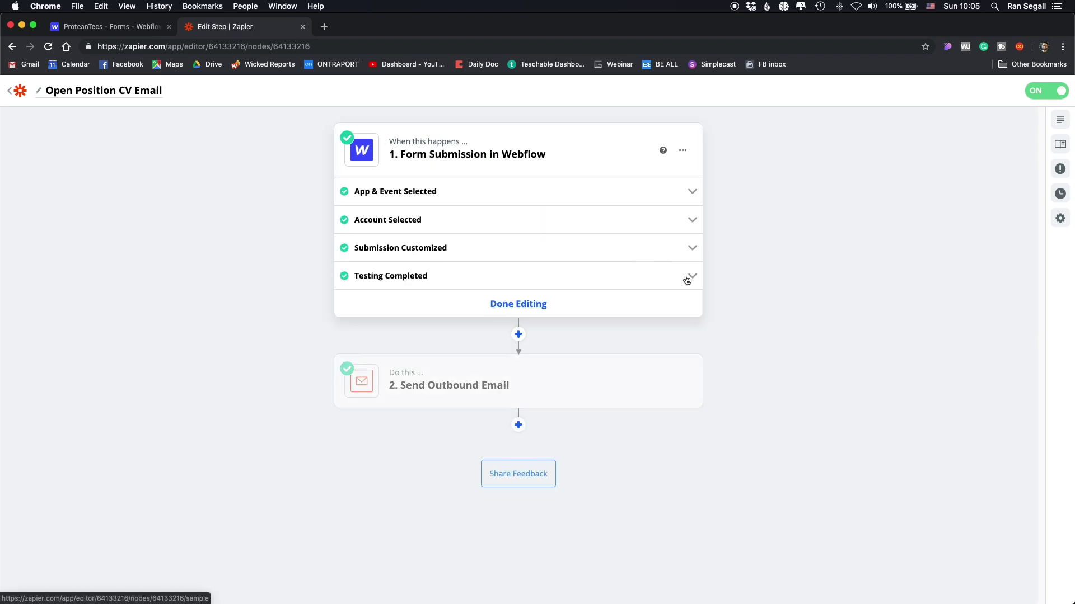
Confirm the trigger's form is Position CV, then open the Send Outbound Email step.
left_click(683, 251)
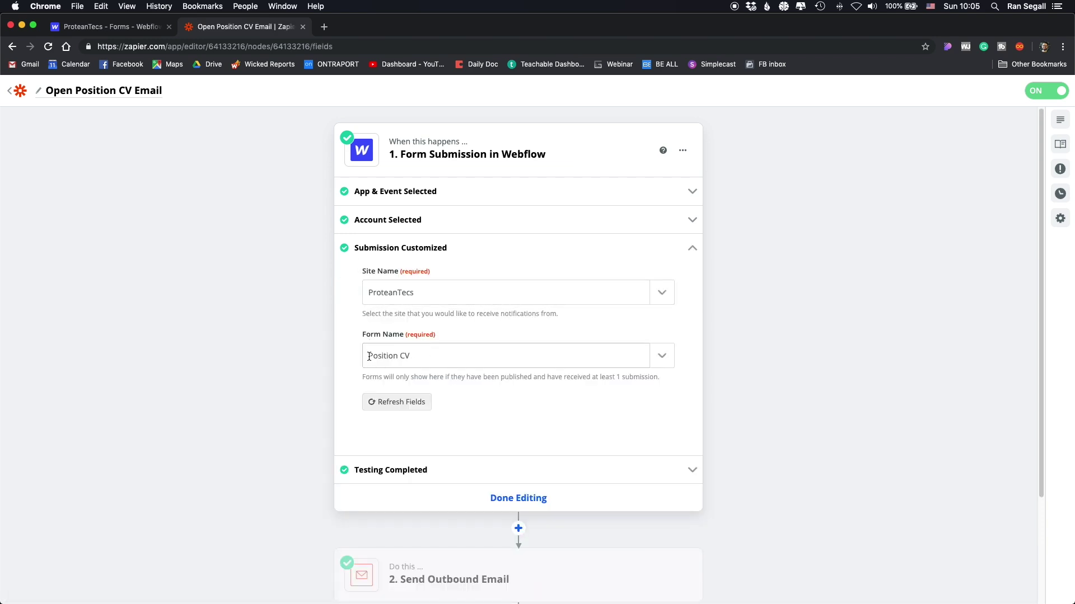
left_click(621, 355)
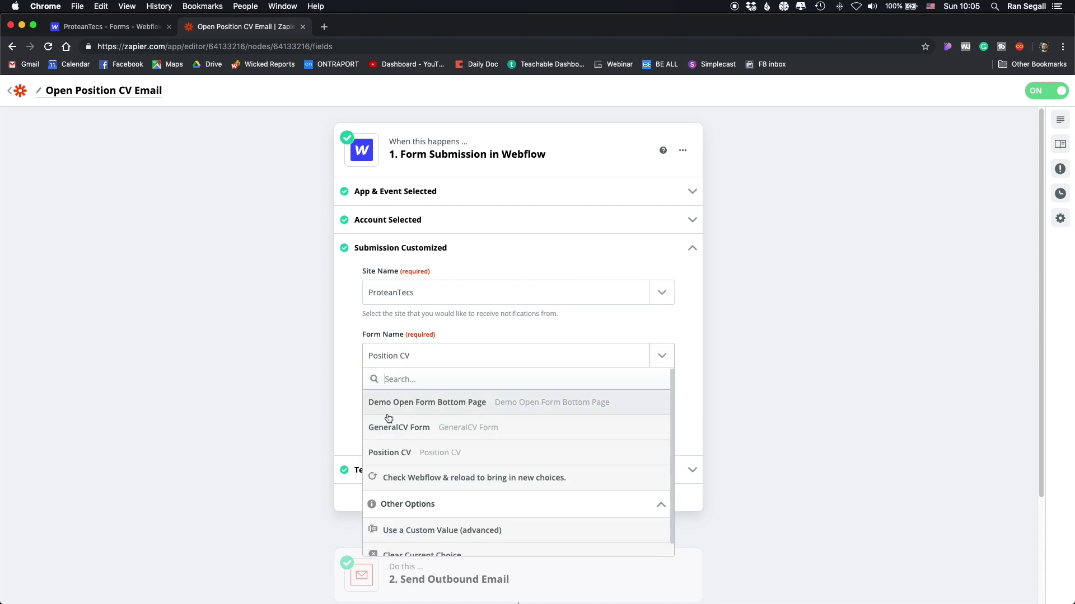
left_click(356, 369)
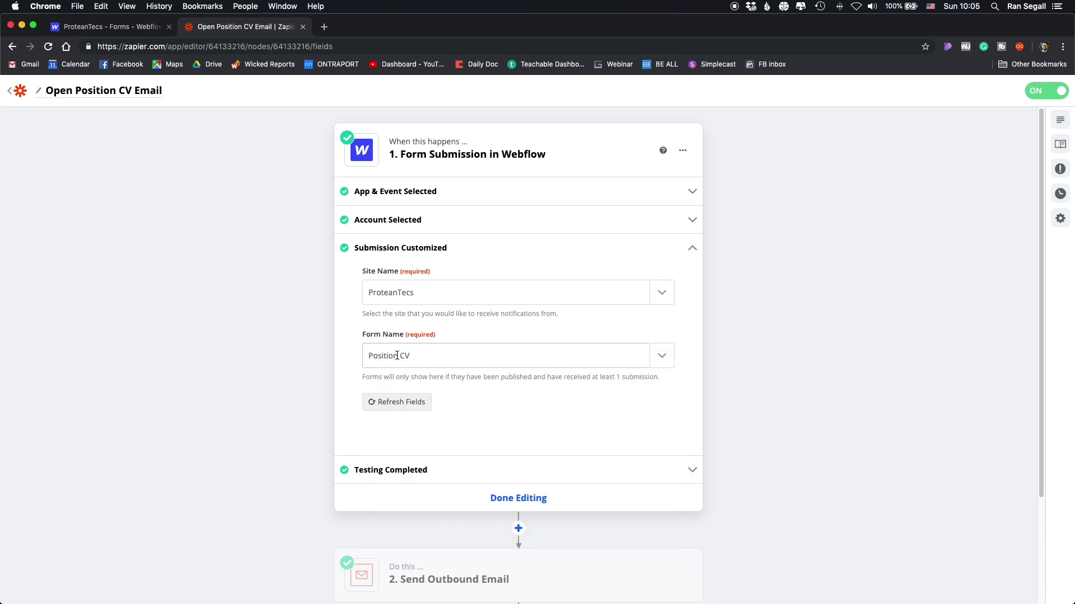
scroll(414, 358, "down", 3)
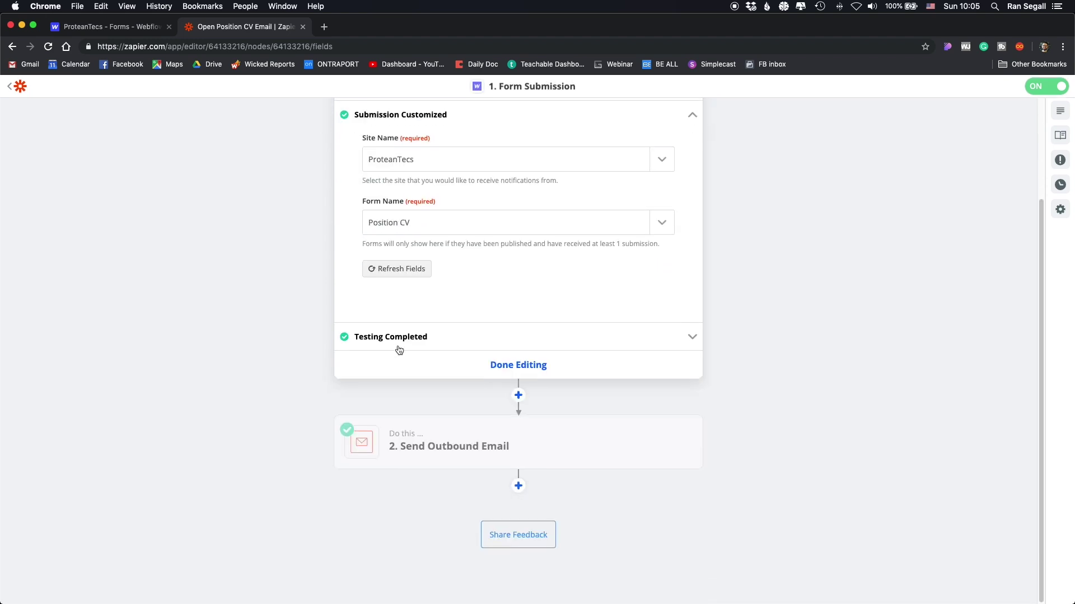
left_click(440, 437)
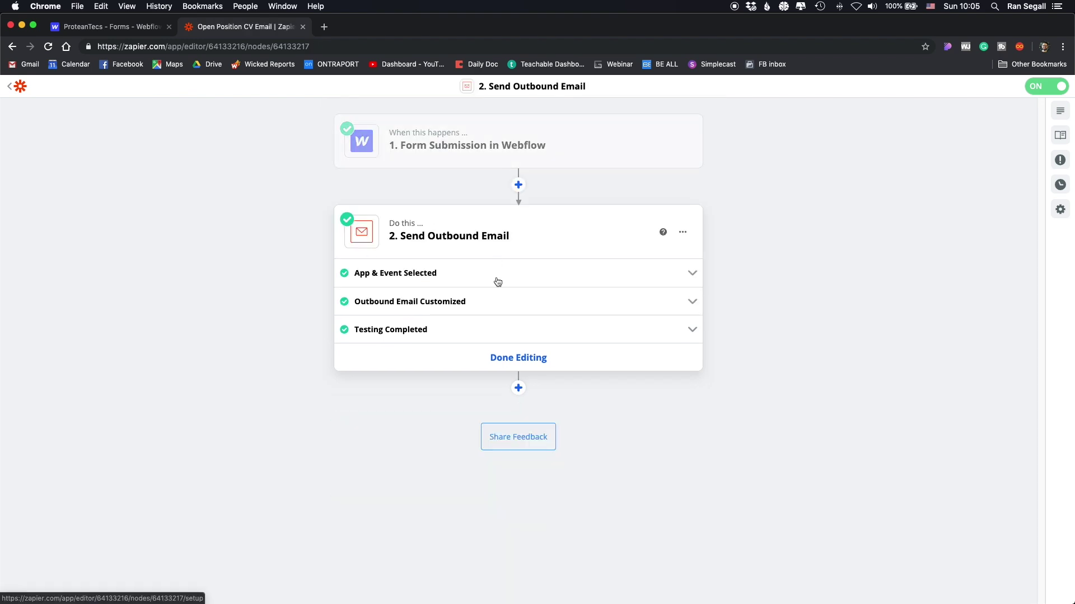
Review the outbound email's recipient, 'Website Job Submission' subject with position name, and the body's form fields.
left_click(692, 329)
left_click(692, 302)
left_click_drag(450, 346, 346, 347)
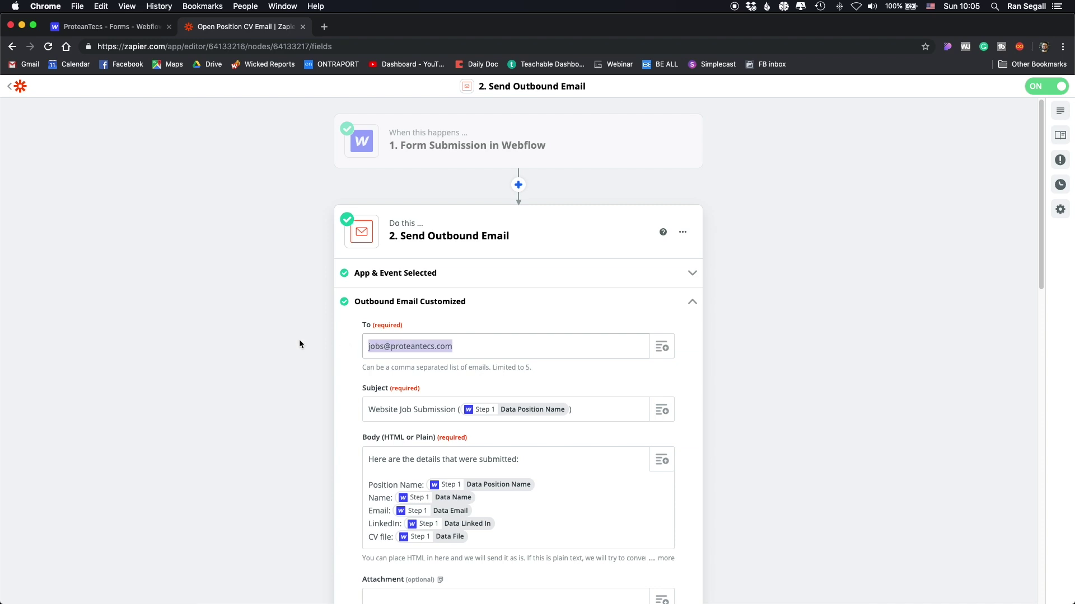
left_click(445, 347)
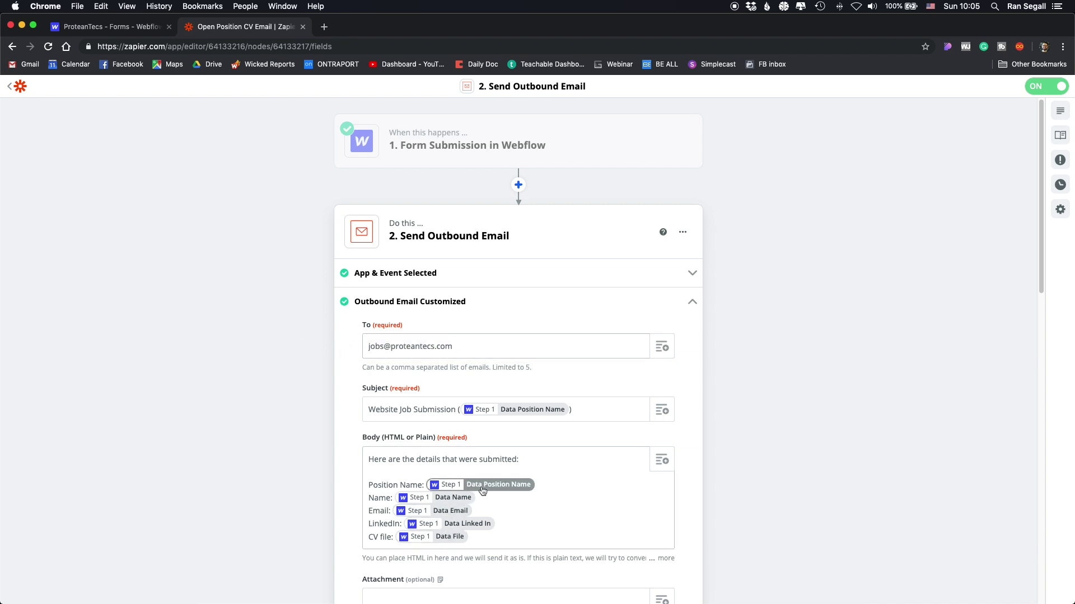
scroll(375, 479, "down", 1)
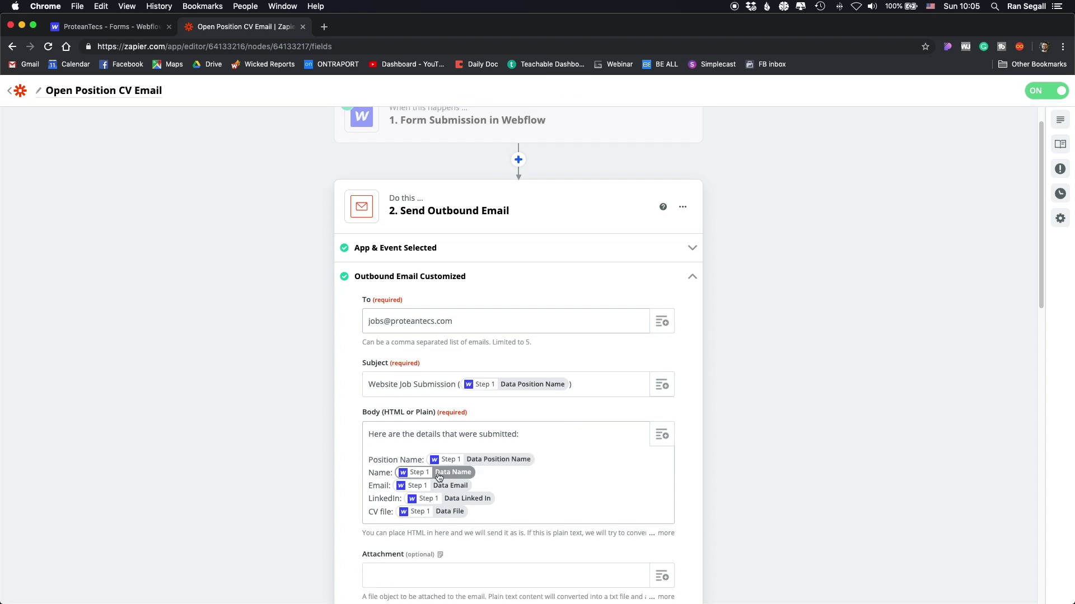
scroll(335, 425, "up", 1)
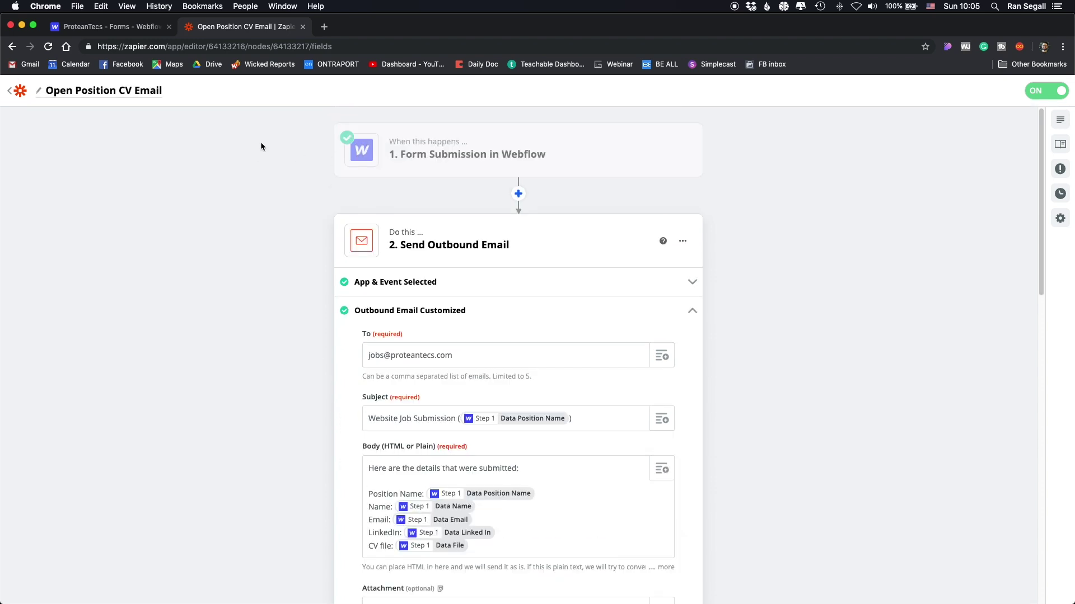